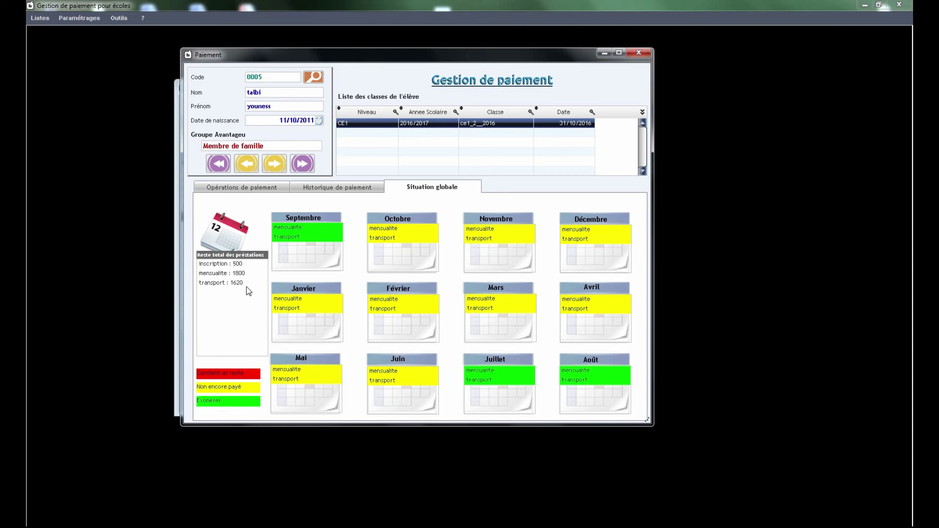
Step: Record a cash payment for the inscription service with an advance of 400 DH and confirm the settlement
left_click(260, 195)
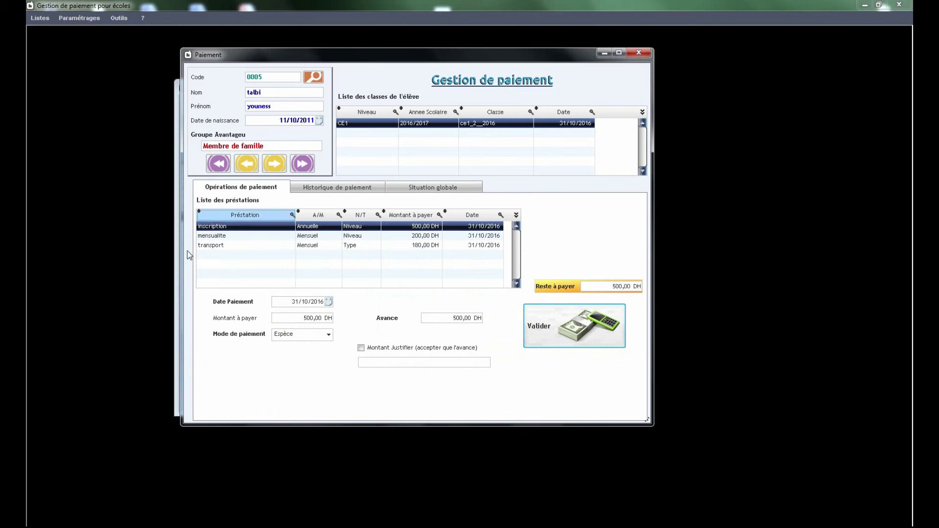
left_click(262, 194)
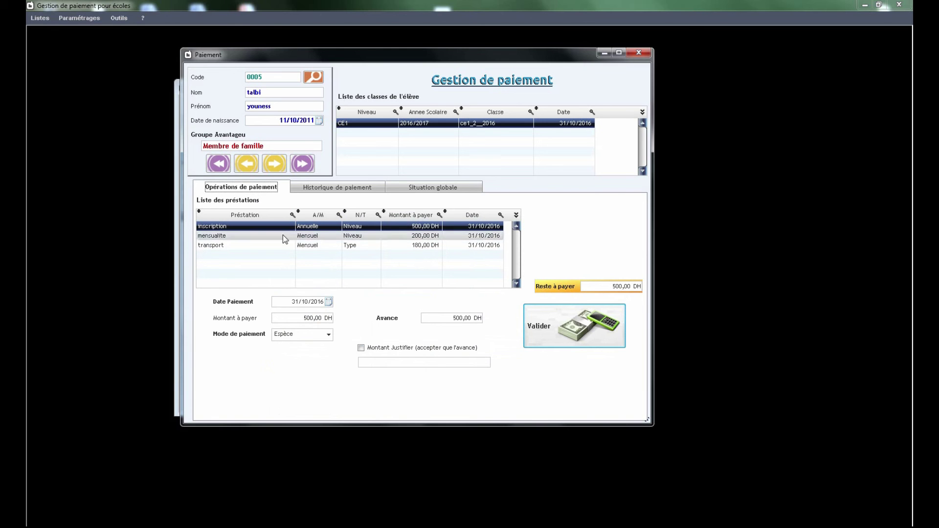
left_click(220, 227)
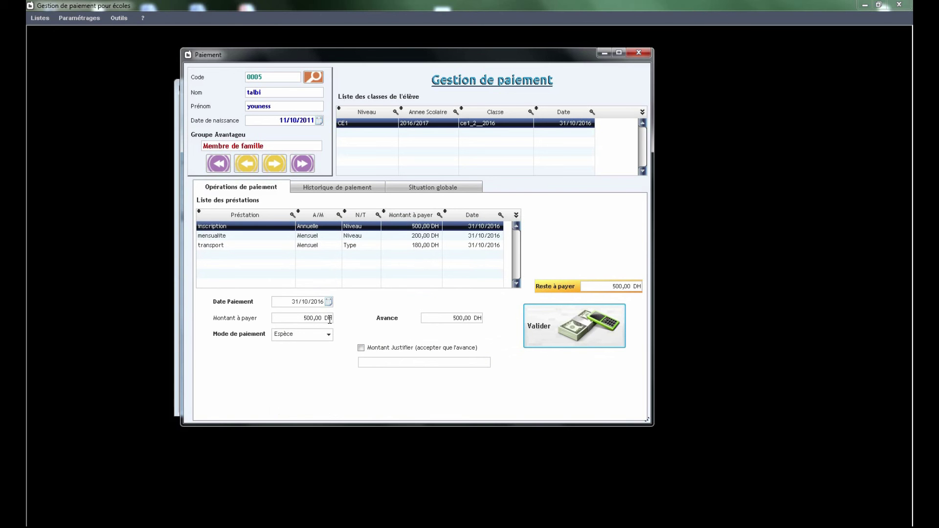
left_click(461, 319)
type("400")
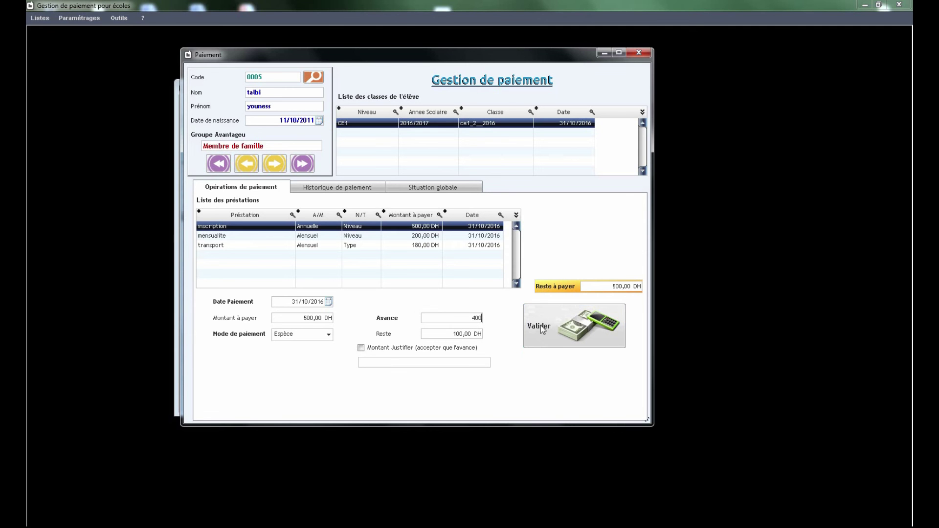
left_click(555, 326)
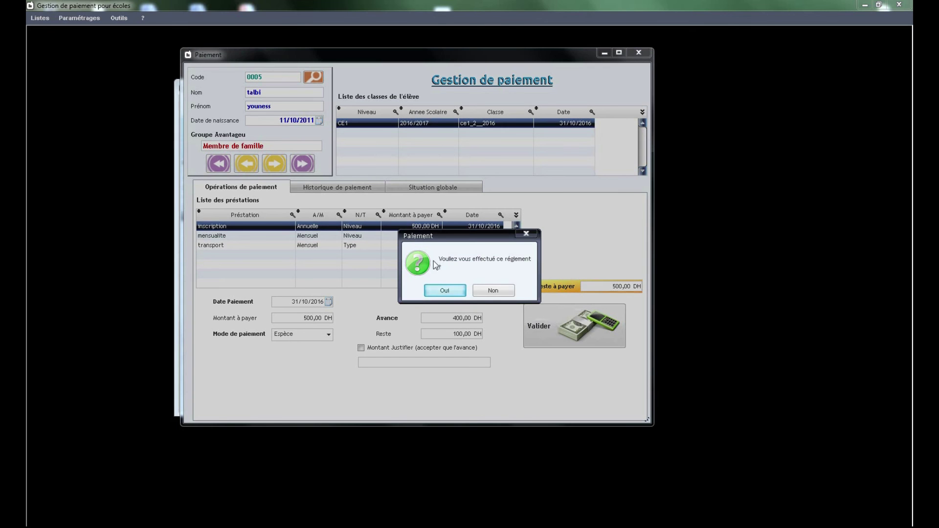
left_click(461, 289)
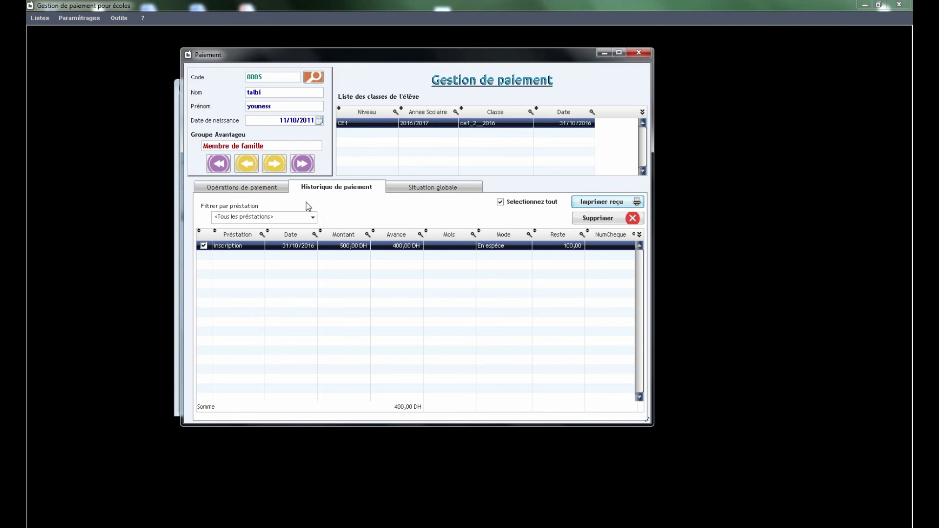
Step: Preview the printable receipt for the inscription payment, look over both copies, and close the preview
left_click(203, 245)
left_click(205, 249)
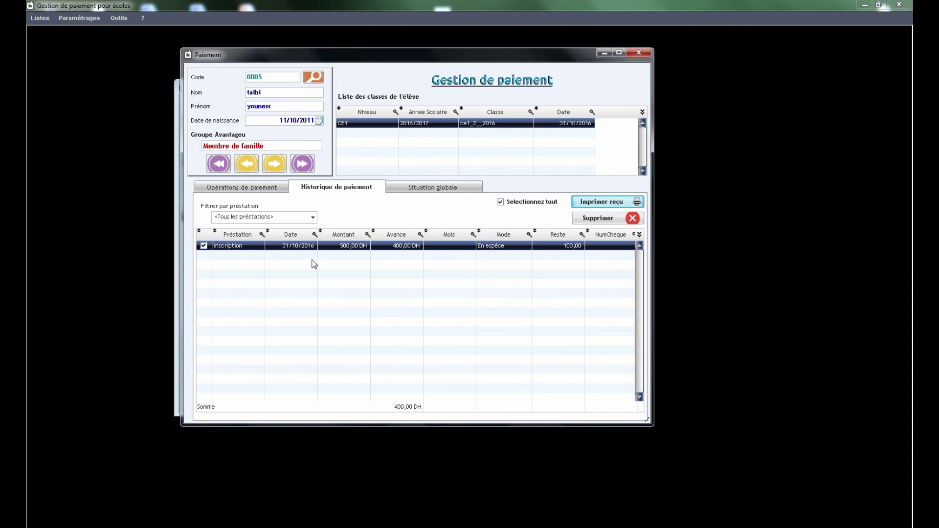
left_click(616, 205)
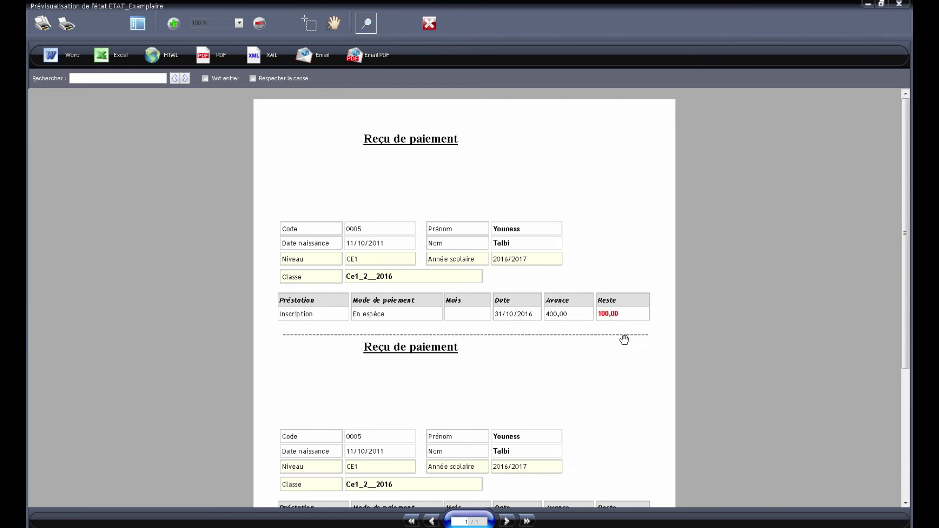
scroll(597, 201, "down", 3)
scroll(602, 329, "up", 3)
scroll(605, 197, "down", 3)
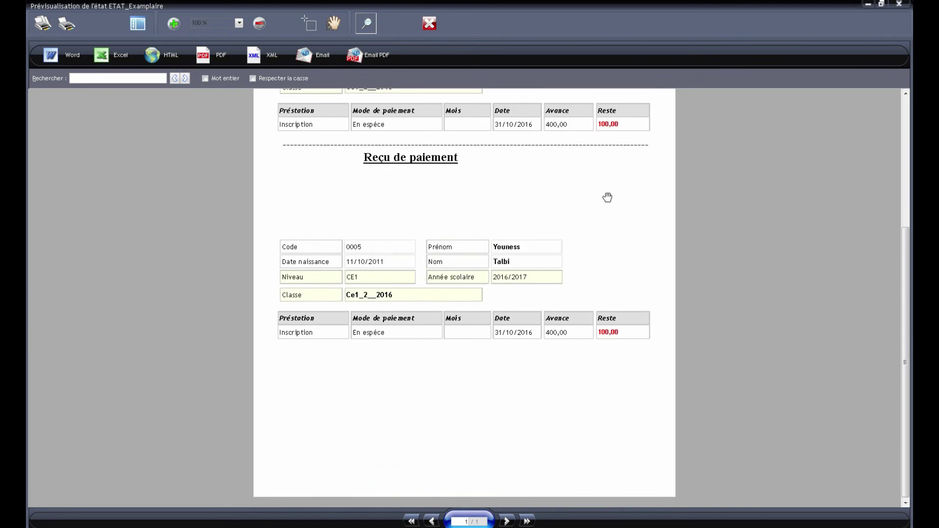
scroll(625, 418, "up", 3)
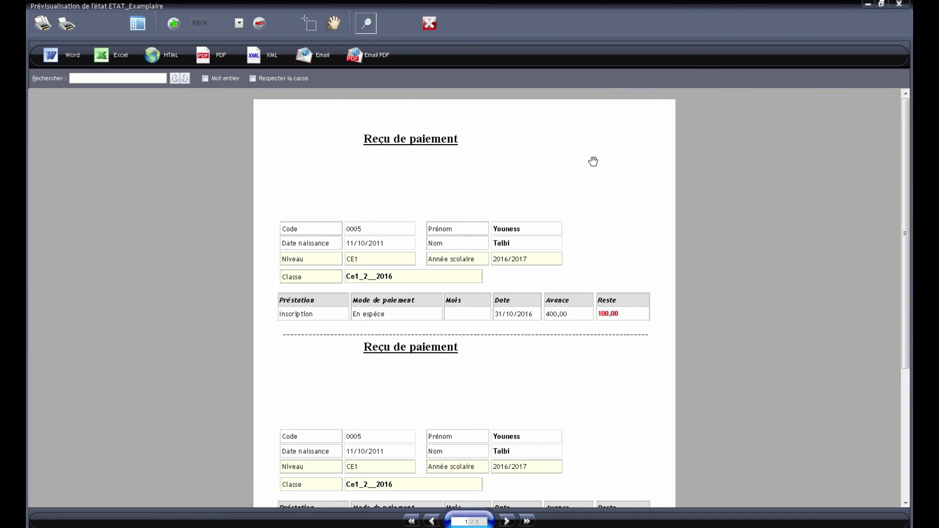
scroll(514, 437, "down", 3)
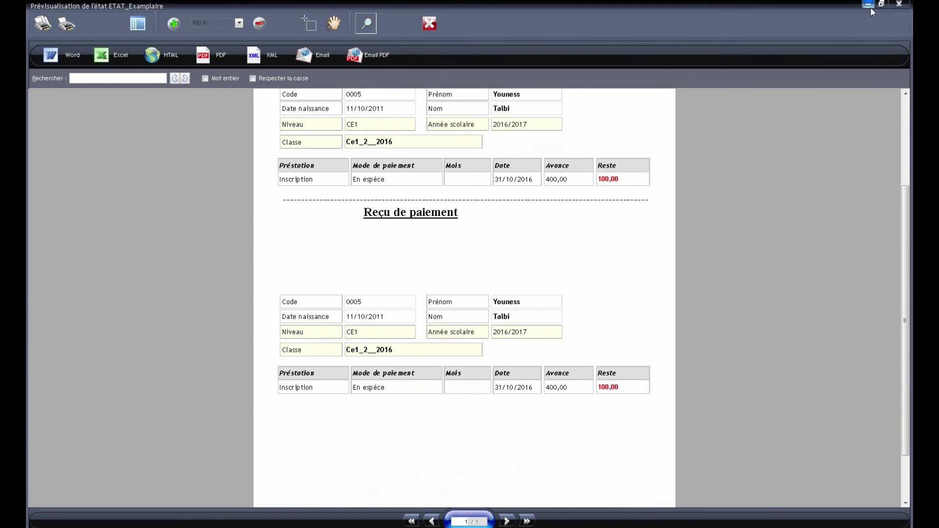
left_click(899, 4)
Step: Record and confirm a 200 DH cash payment of the mensualite service for Octobre
left_click(218, 189)
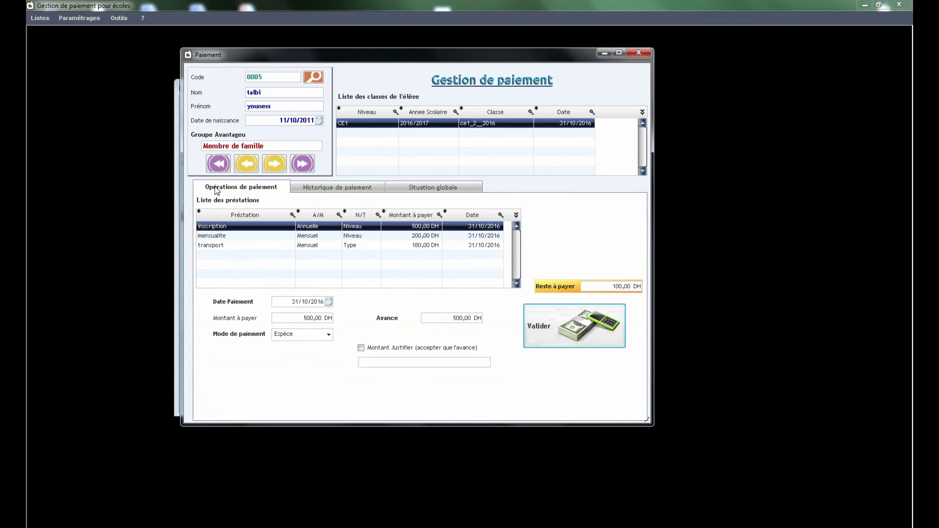
left_click(246, 238)
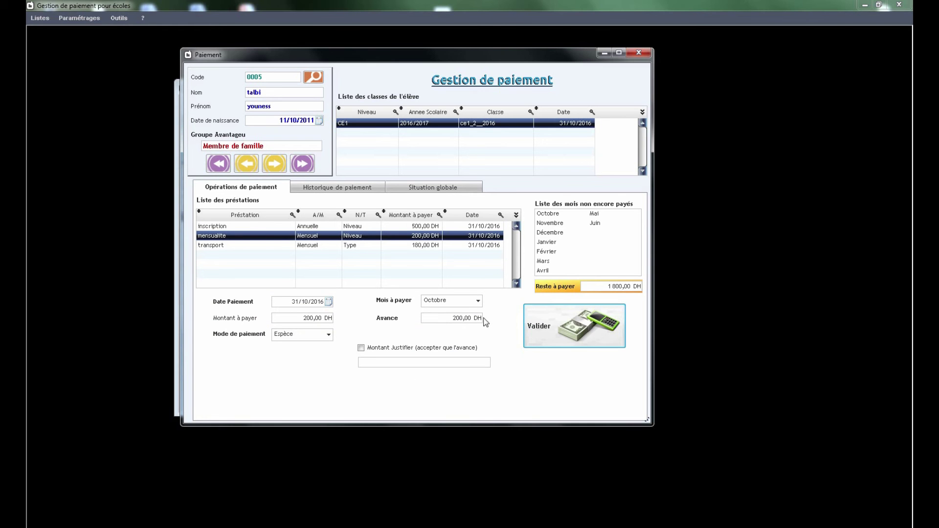
left_click(546, 330)
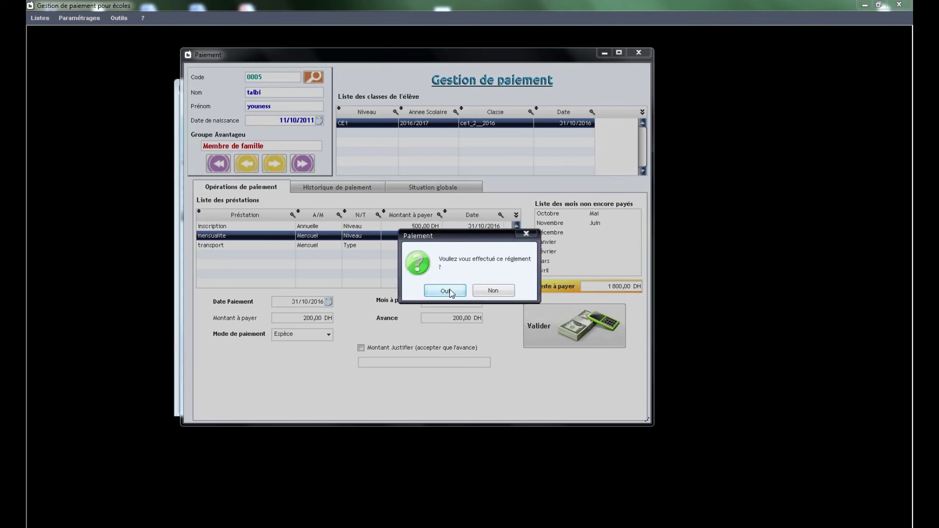
left_click(446, 292)
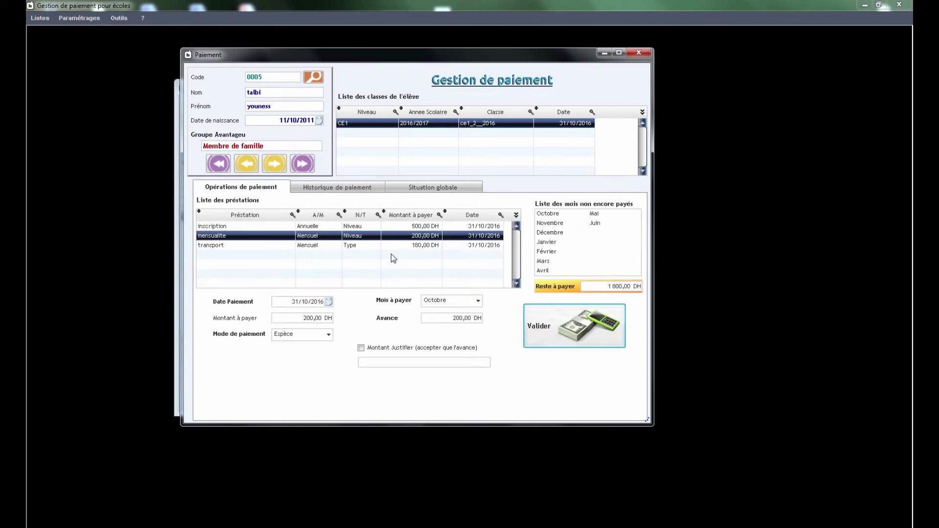
Step: Record and confirm an 800 DH cash advance for the mensualite service, starting from Novembre
left_click(250, 188)
left_click(445, 319)
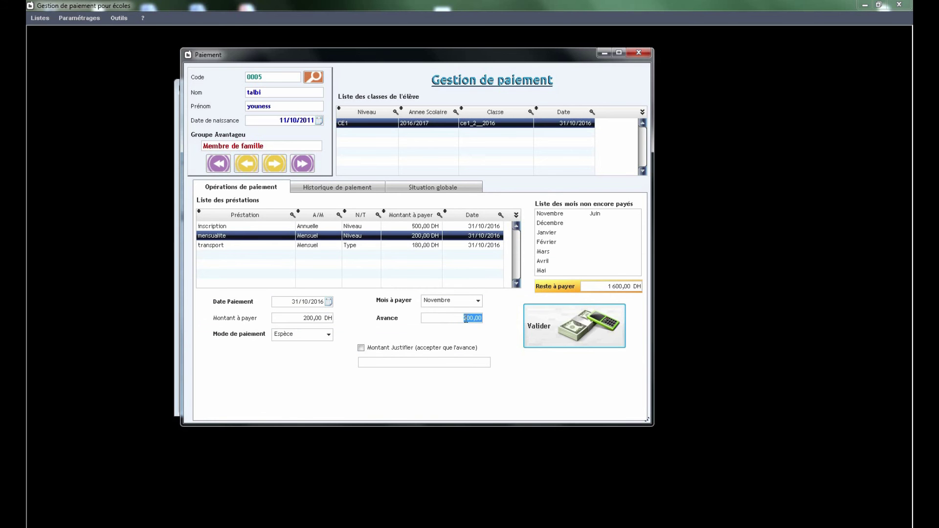
type("800")
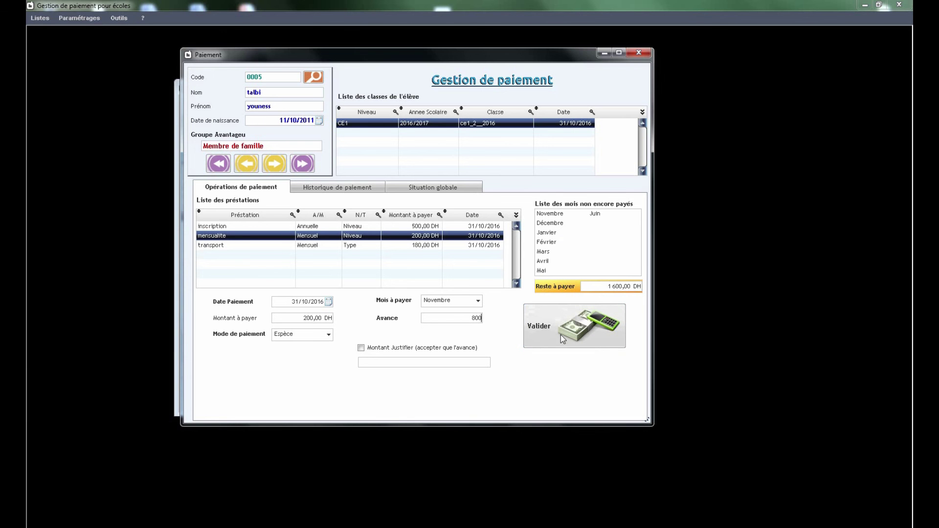
left_click(552, 325)
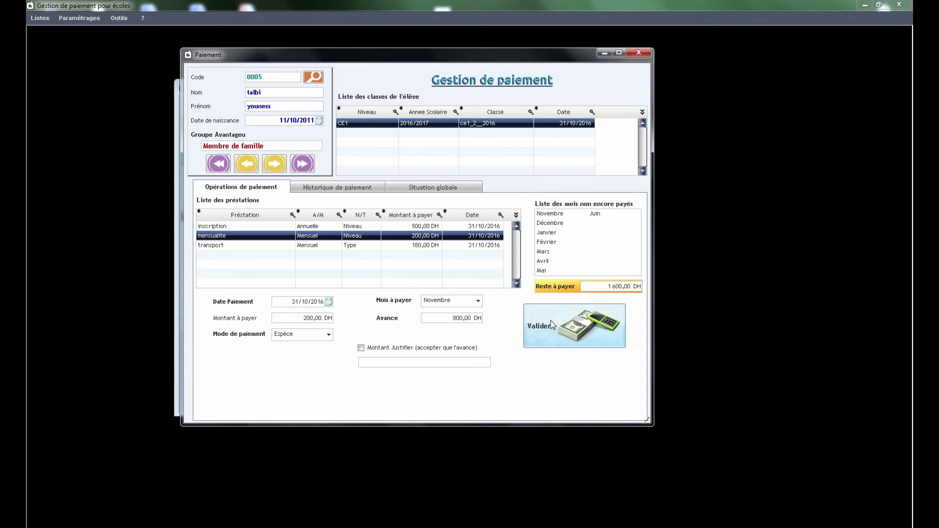
left_click(445, 291)
Step: Select the five mensualite payments from Octobre to Février in the payment history and preview their combined receipt
left_click(354, 192)
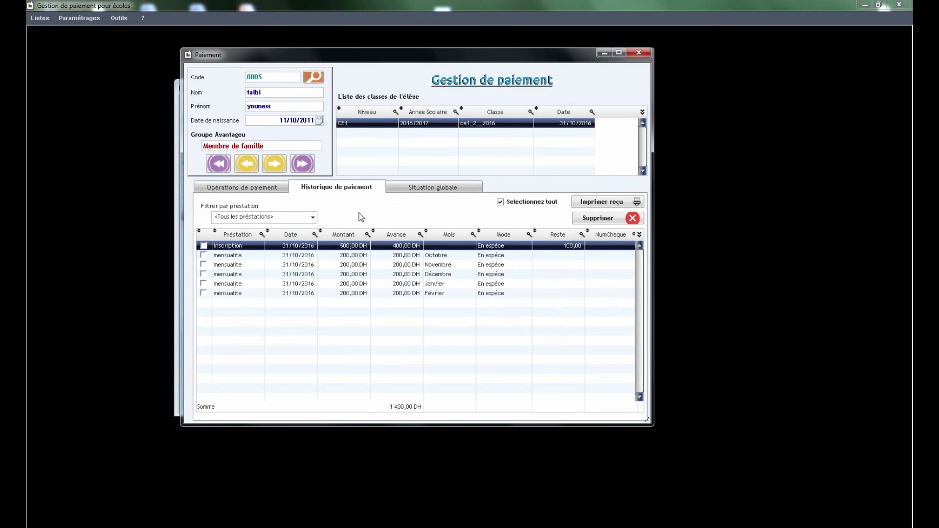
left_click(203, 264)
left_click(204, 265)
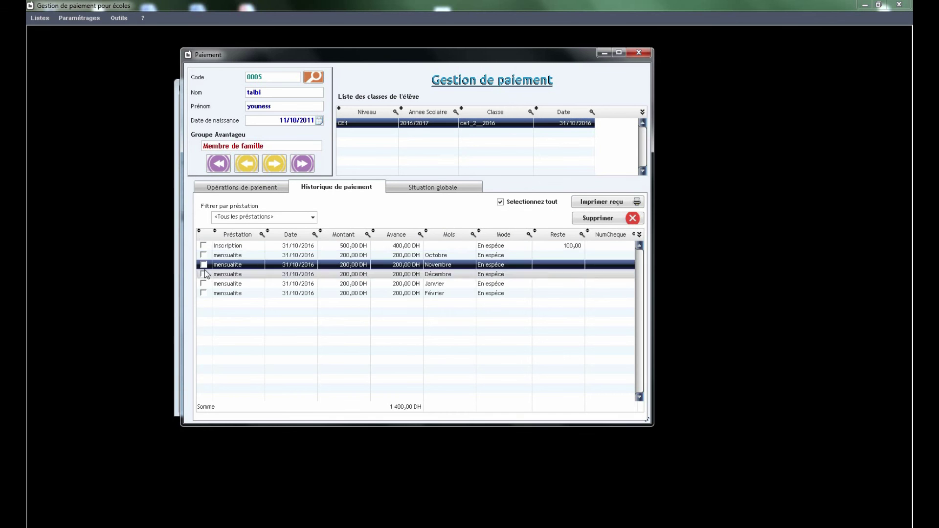
left_click(204, 255)
left_click(203, 265)
left_click(203, 274)
left_click(204, 285)
left_click(204, 294)
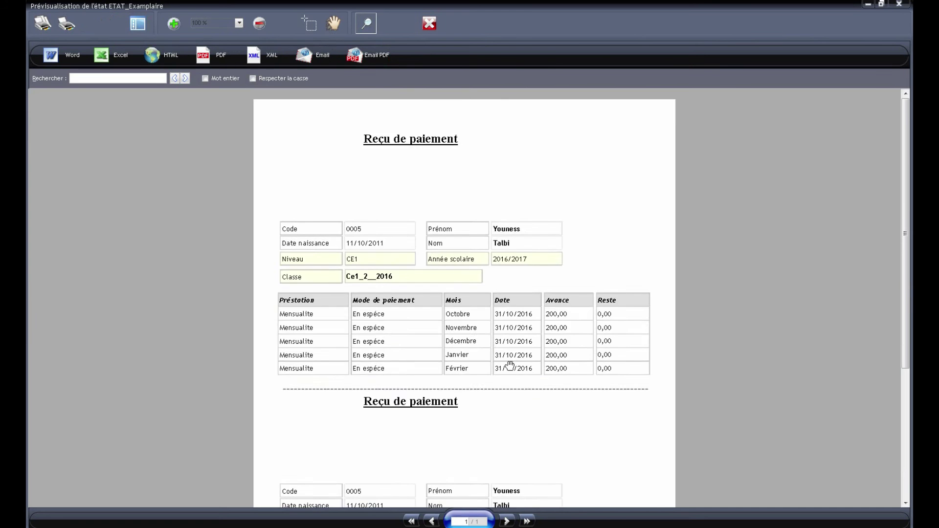
left_click_drag(511, 366, 506, 159)
left_click_drag(549, 238, 585, 206)
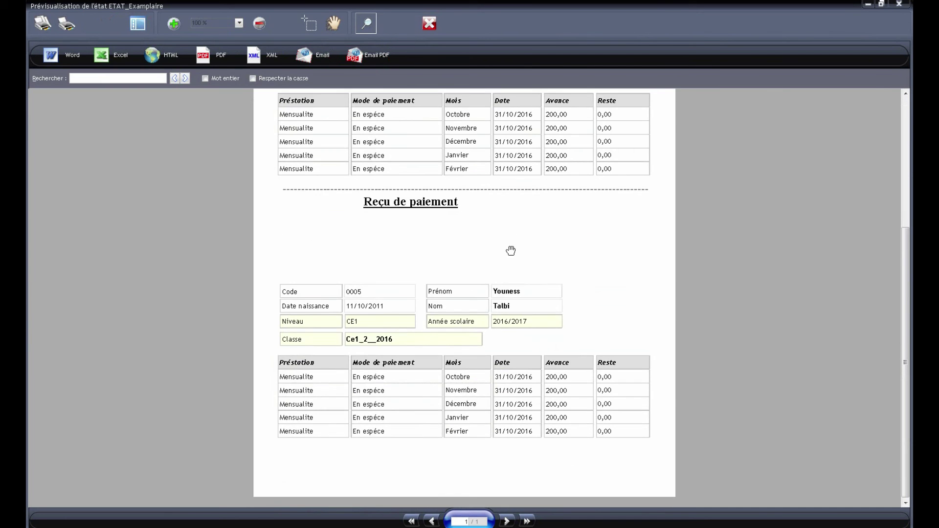
left_click(899, 4)
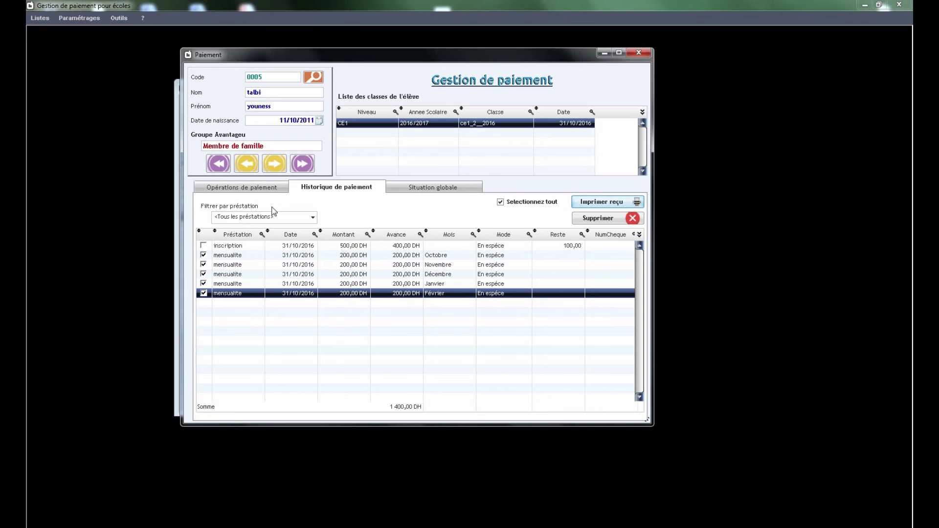
Step: Review the payment history filtered by inscription, mensualite, transport and all services, and check the student's global monthly situation
left_click(312, 218)
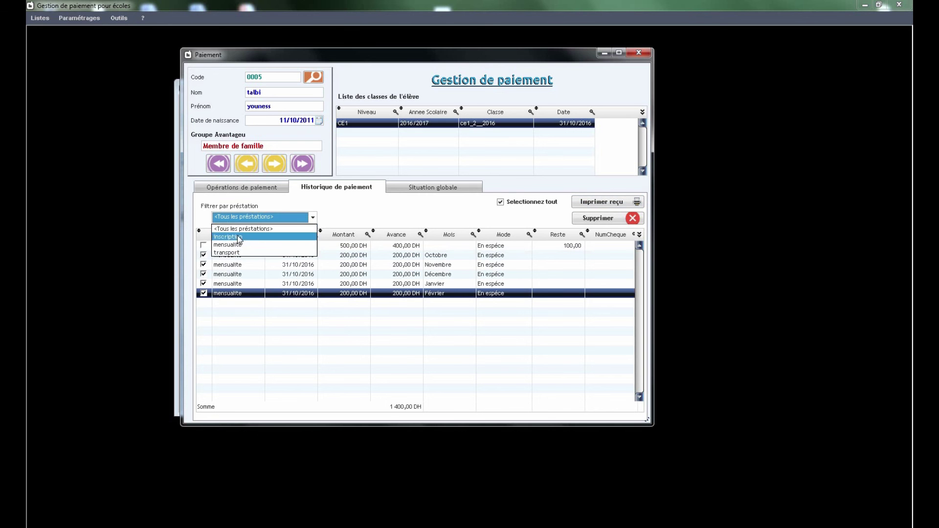
left_click(235, 237)
left_click(274, 218)
left_click(257, 245)
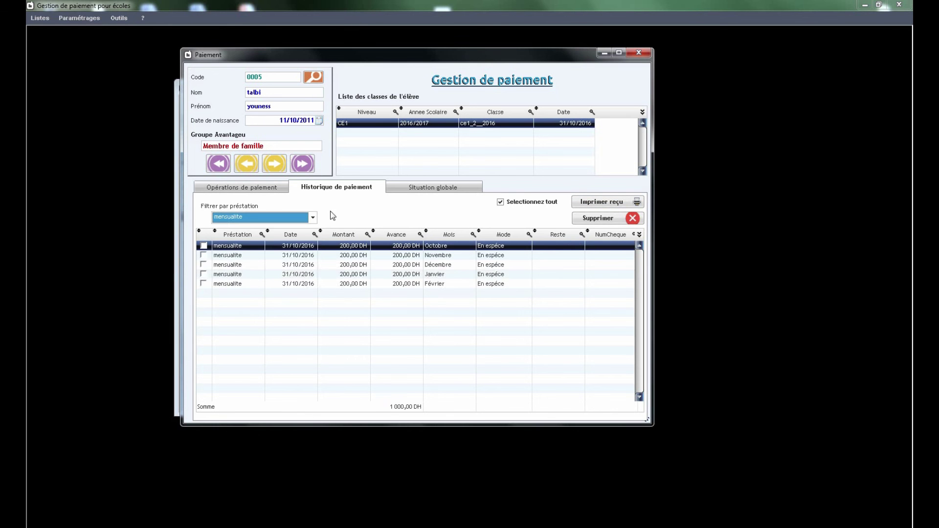
left_click(313, 217)
left_click(264, 252)
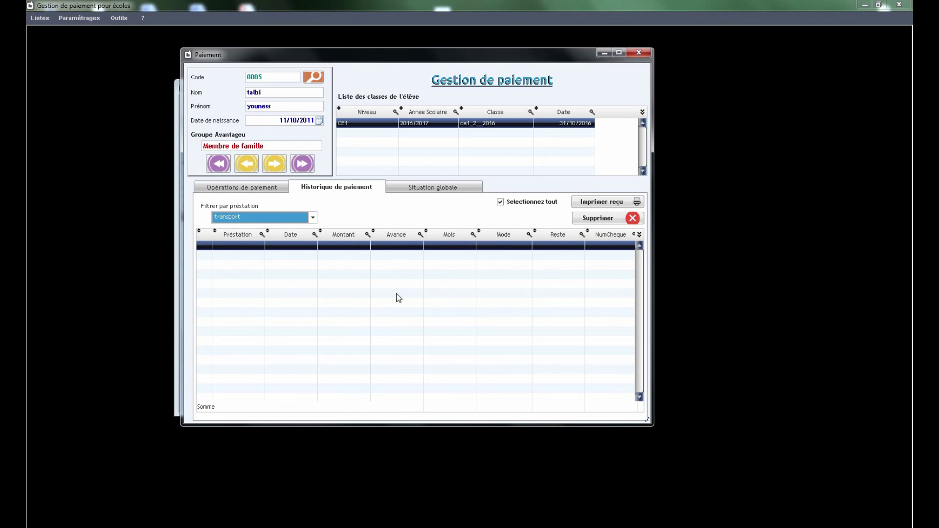
left_click(313, 217)
left_click(275, 230)
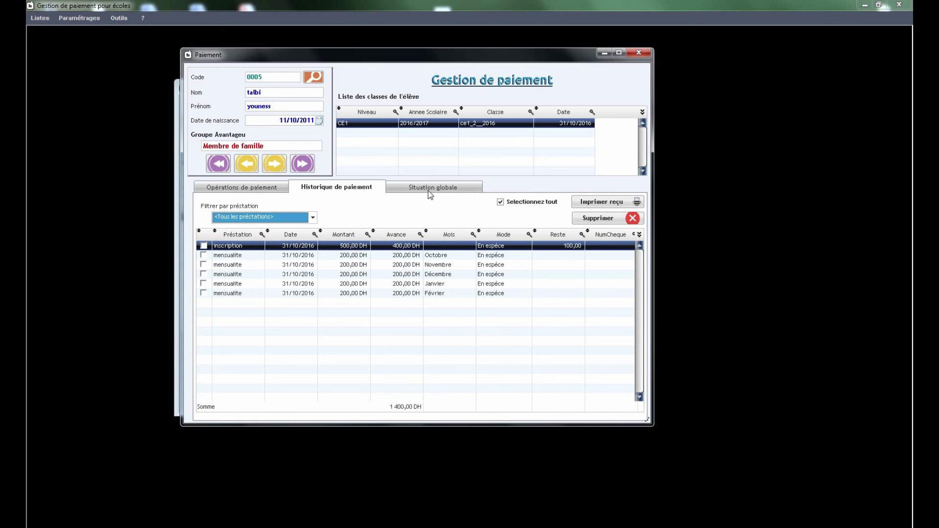
left_click(429, 190)
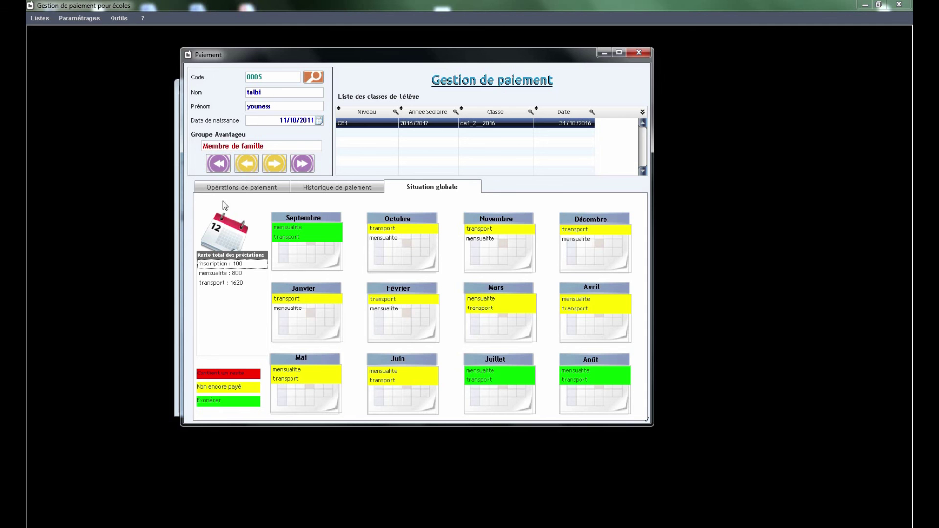
Step: Record and confirm another 800 DH cash advance for the mensualite service, starting from Mars
left_click(254, 188)
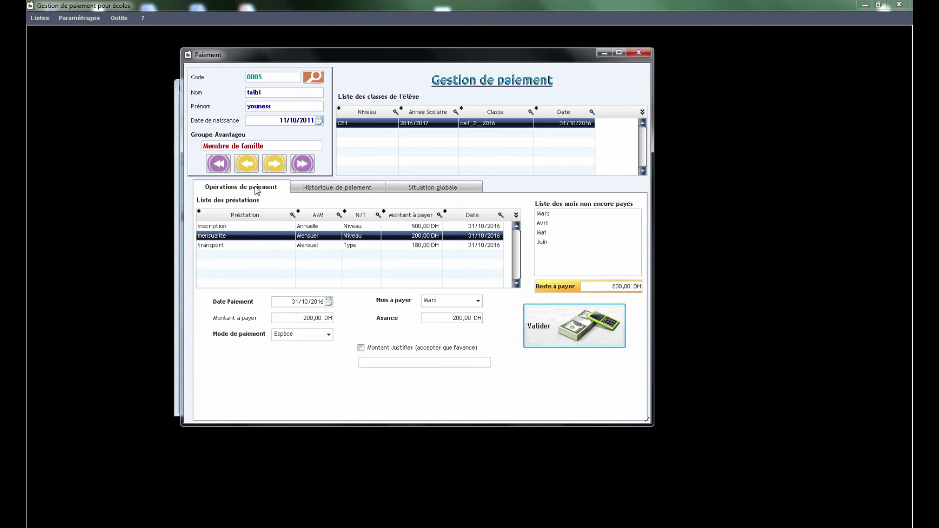
left_click(451, 318)
type("800")
key("Return")
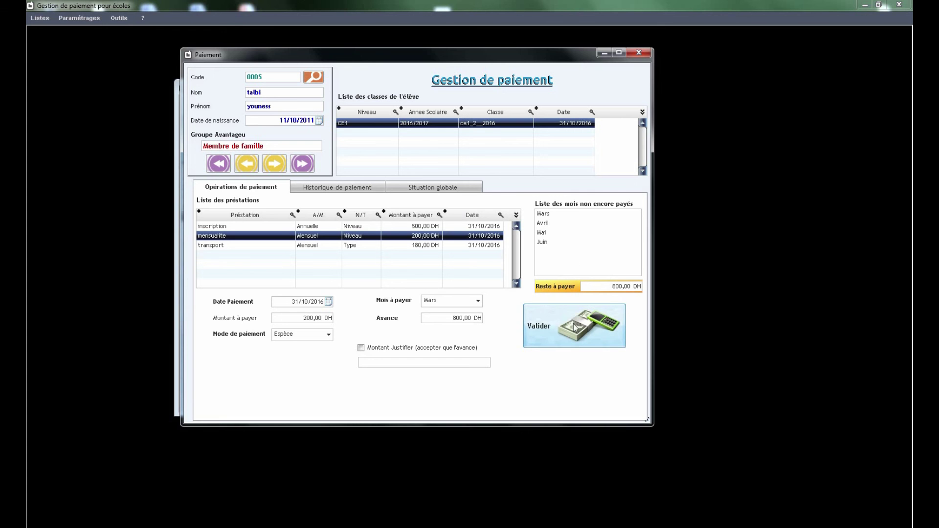
left_click(446, 291)
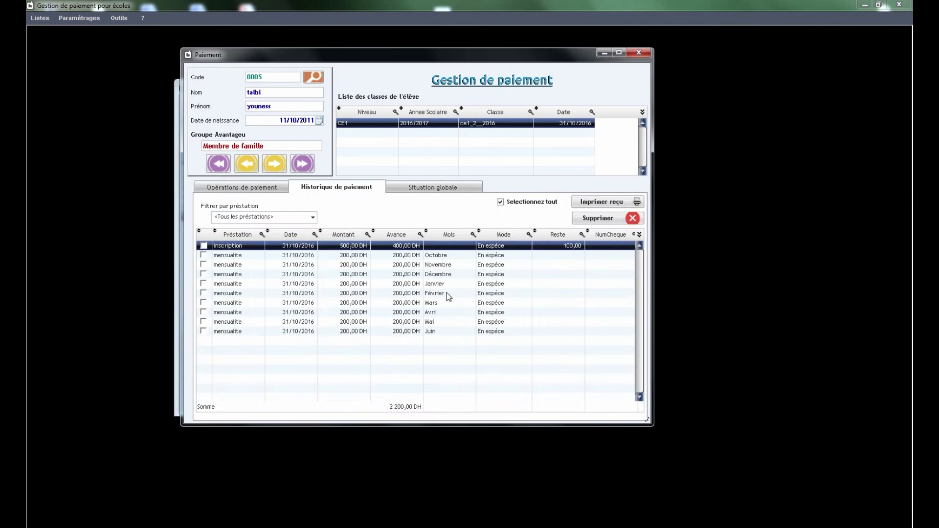
Step: Record and confirm a 1620 DH cash advance for the transport service, starting from Octobre
left_click(279, 187)
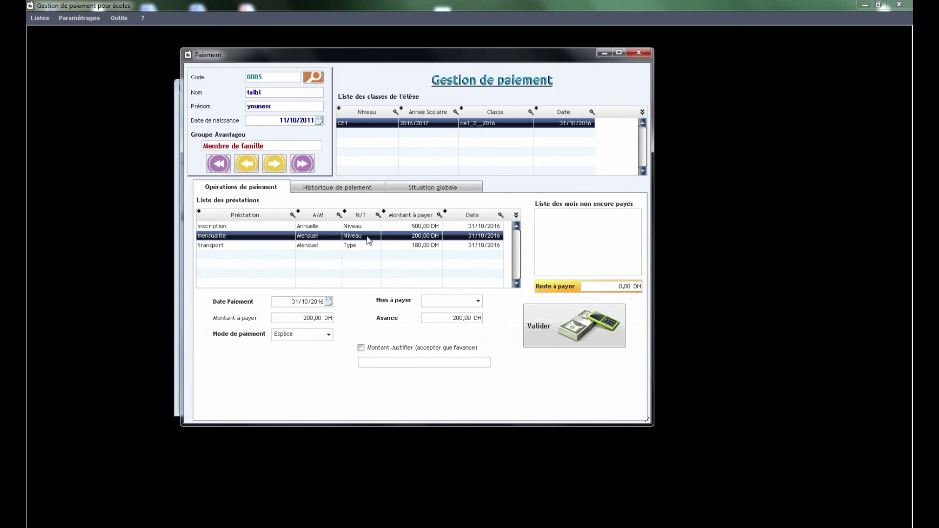
left_click(565, 332)
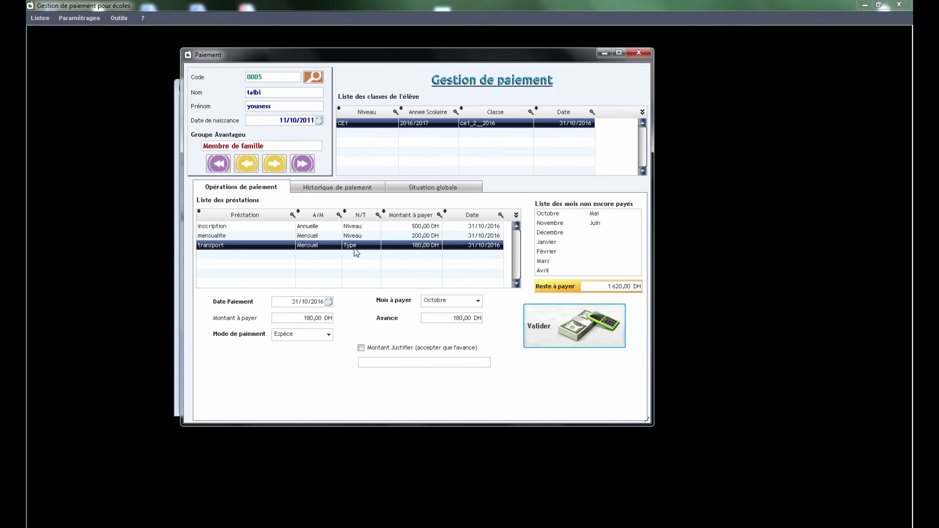
type("1620")
left_click(534, 336)
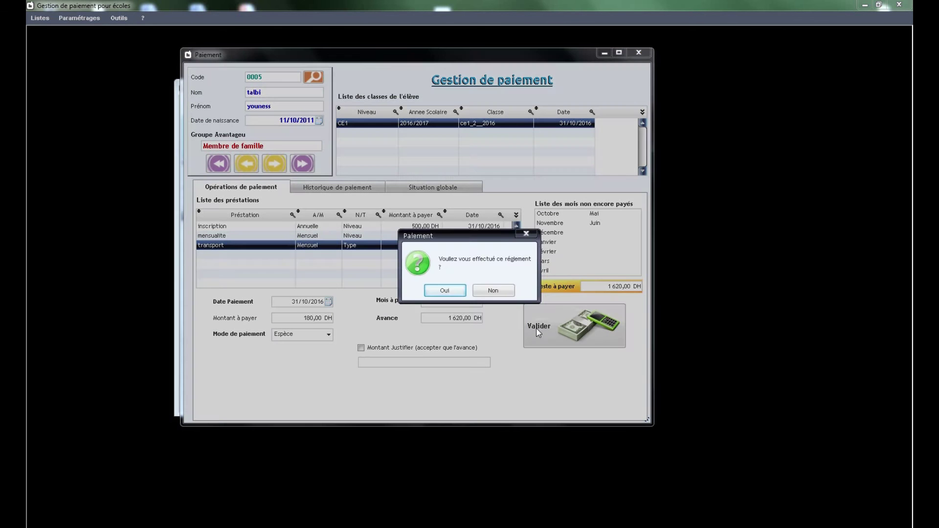
left_click(441, 293)
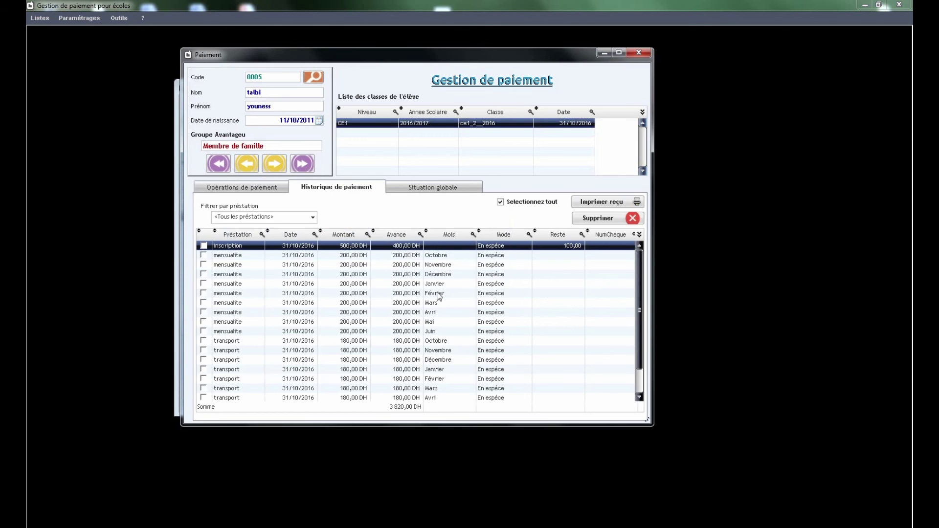
Step: Check the student's remaining balances in the global situation and the outstanding amount for the inscription service
left_click(269, 188)
left_click(362, 188)
left_click(427, 191)
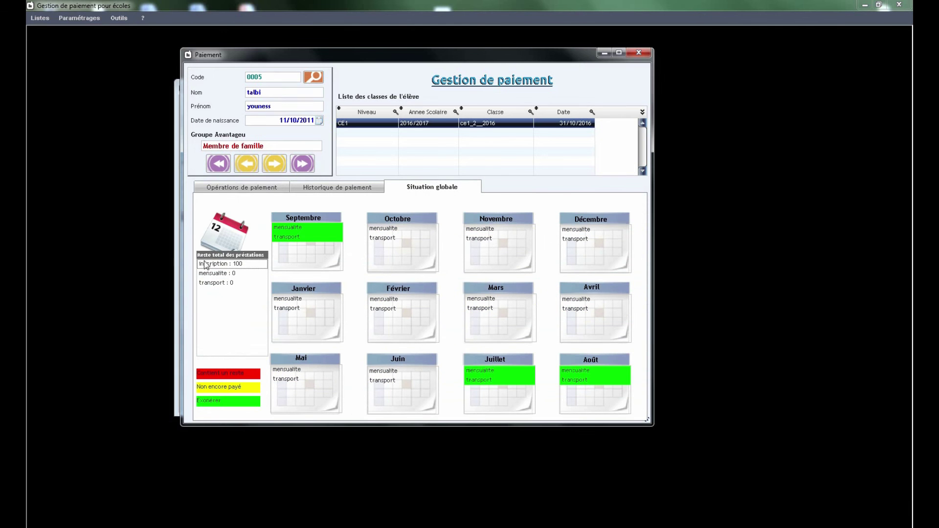
left_click(241, 188)
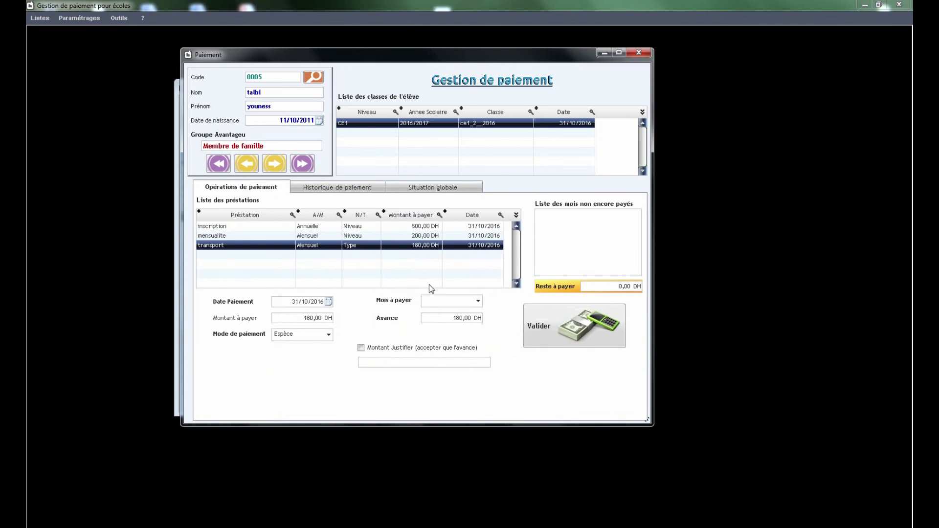
left_click(350, 228)
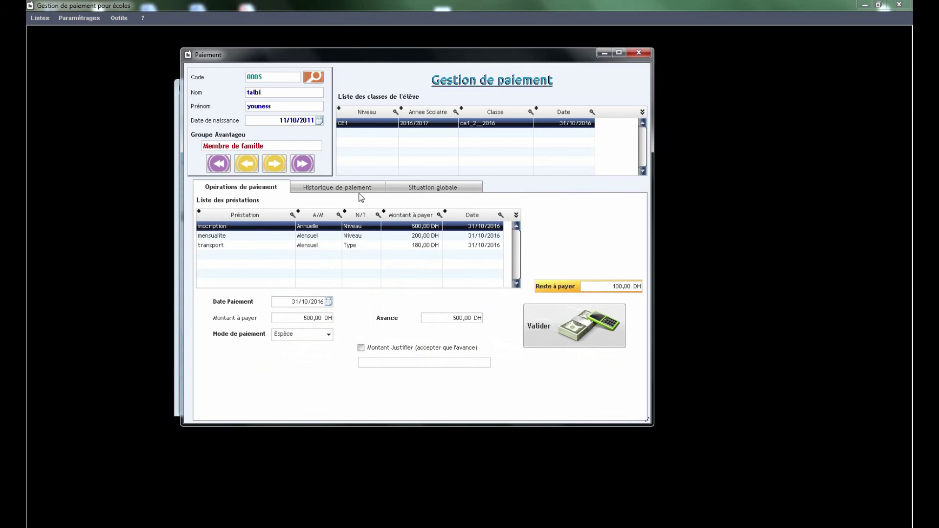
Step: Filter the payment history by inscription and select the inscription payment
left_click(340, 188)
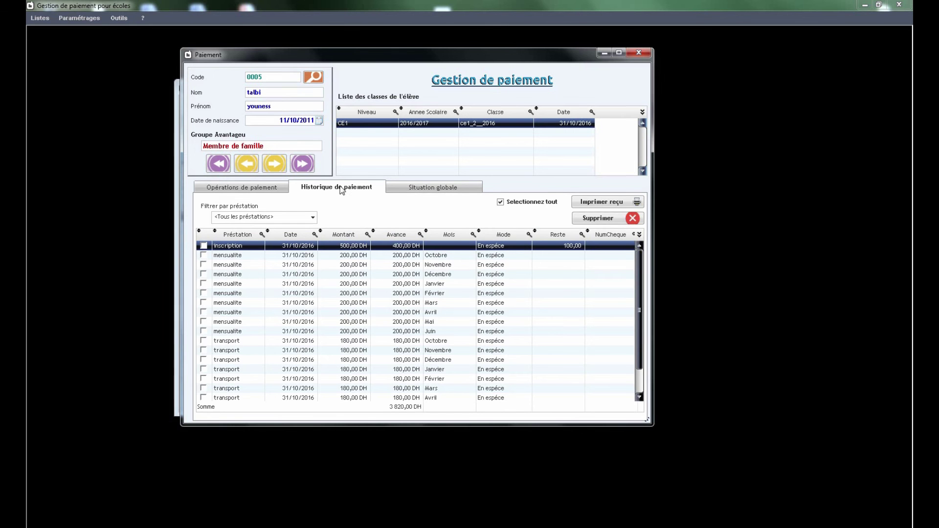
left_click(313, 218)
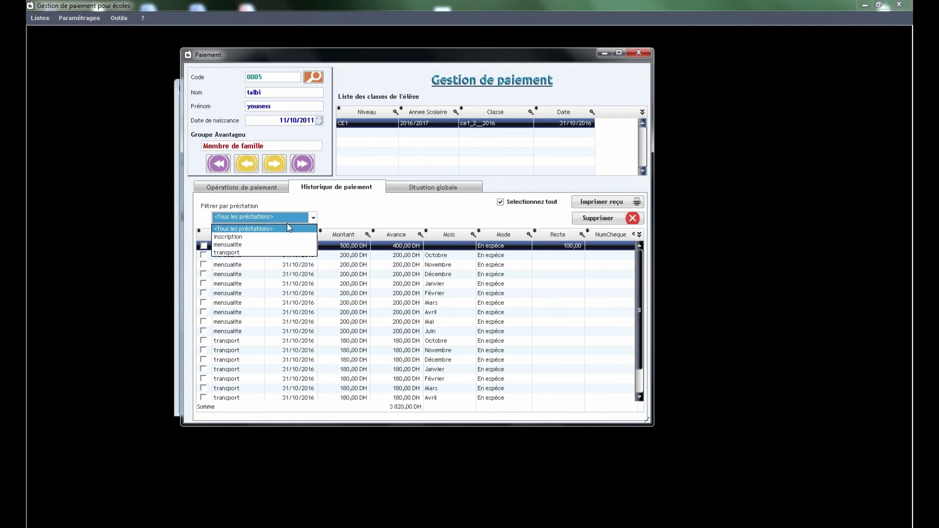
left_click(240, 236)
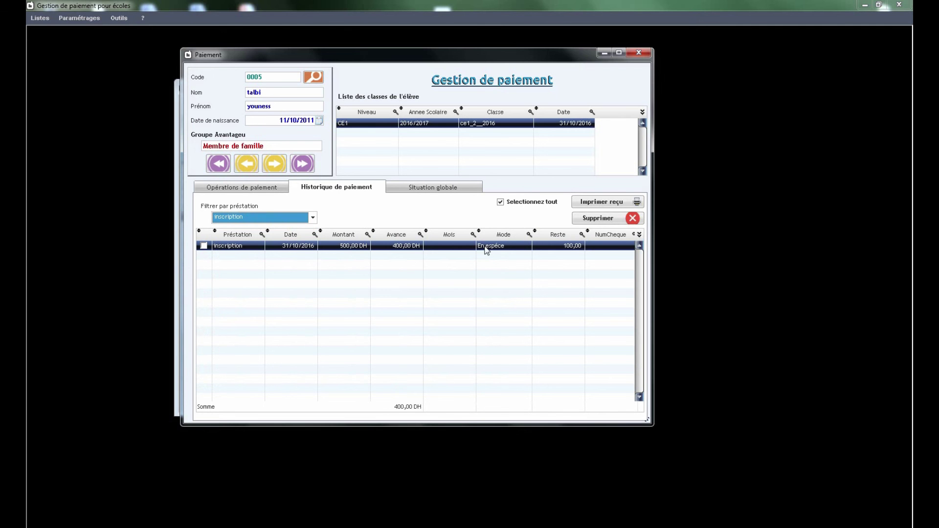
left_click(484, 248)
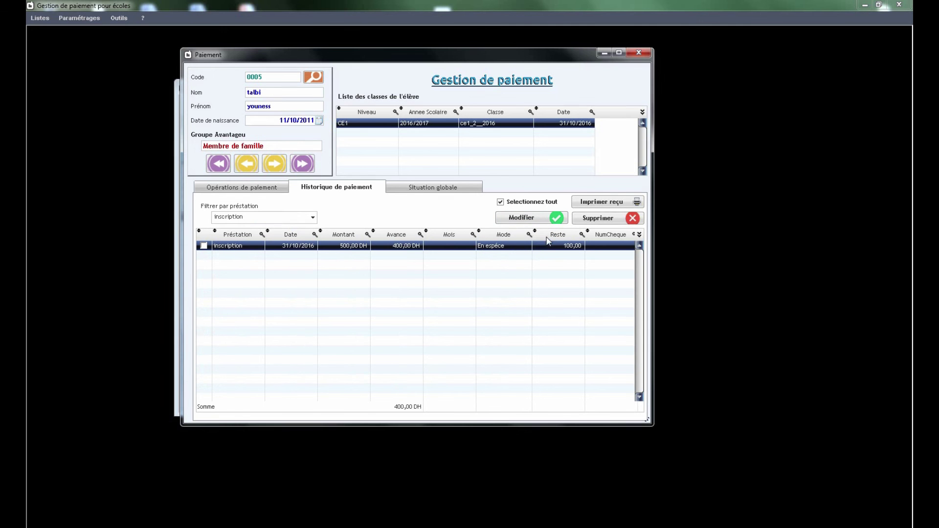
Step: Show all services in the payment history and modify the inscription payment's advance to 500 DH
left_click(314, 218)
left_click(244, 226)
left_click(504, 255)
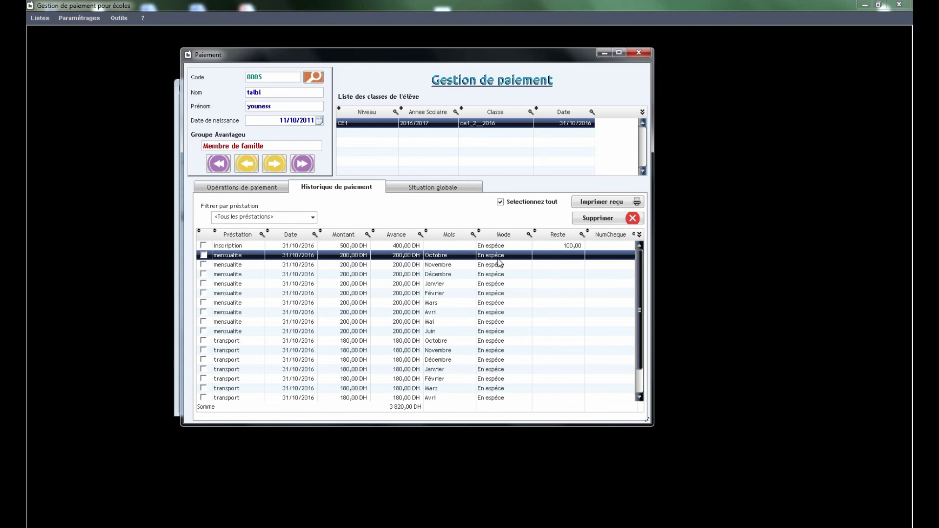
left_click(509, 246)
left_click(509, 255)
left_click(510, 246)
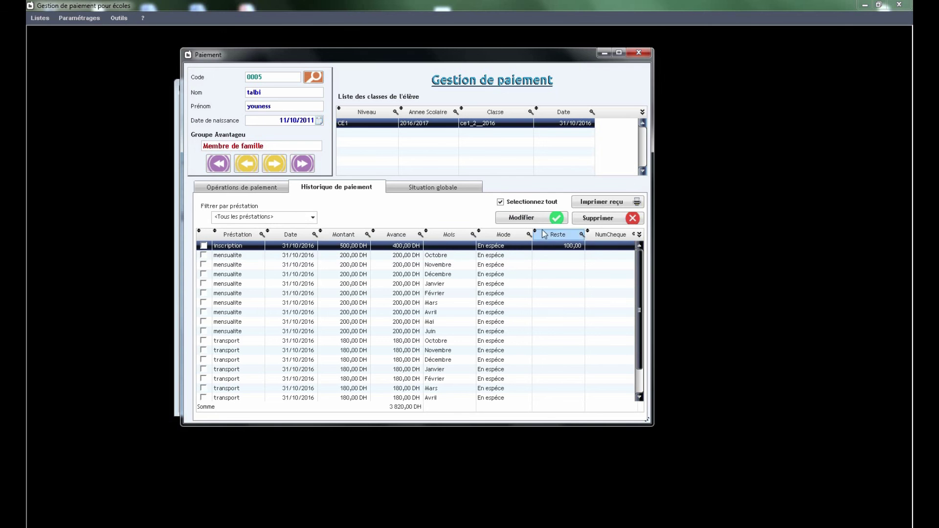
left_click(522, 218)
left_click(410, 216)
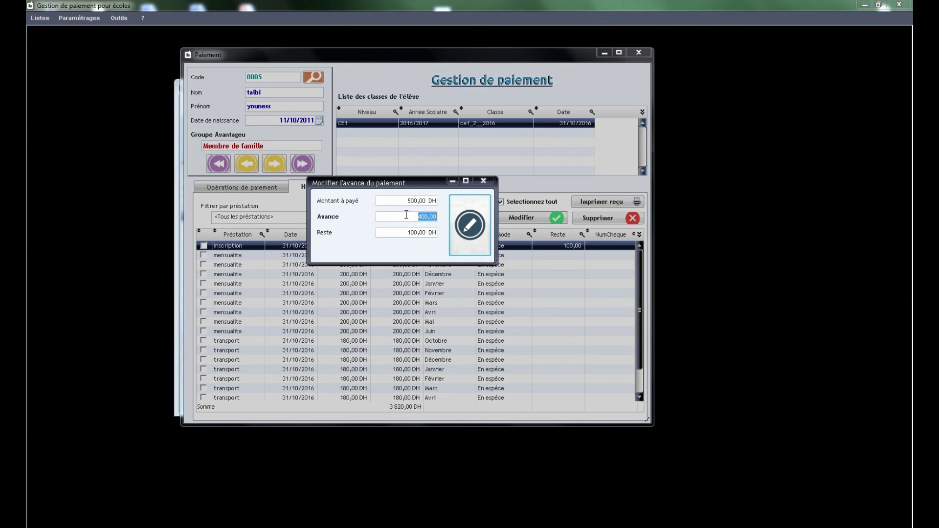
type("500")
left_click(468, 232)
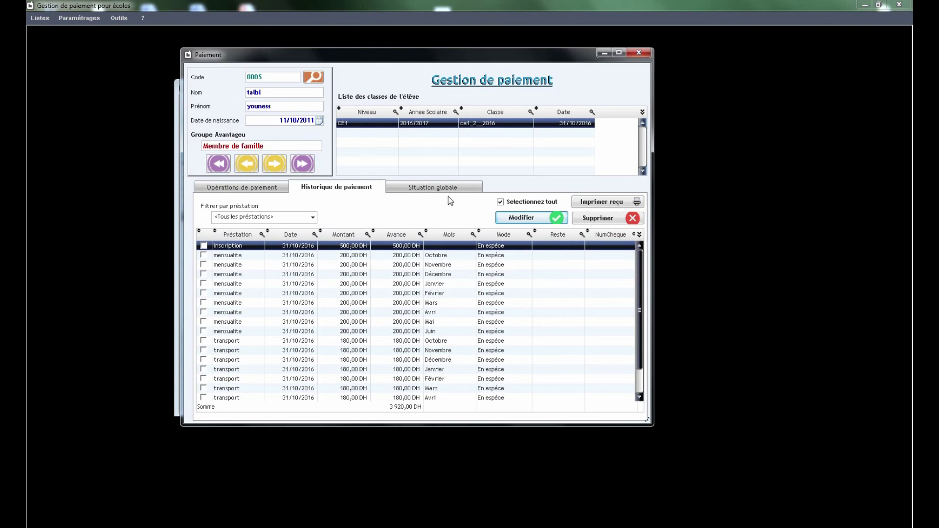
Step: Check the remaining amount for inscription and the student's updated global situation
left_click(274, 187)
left_click(462, 236)
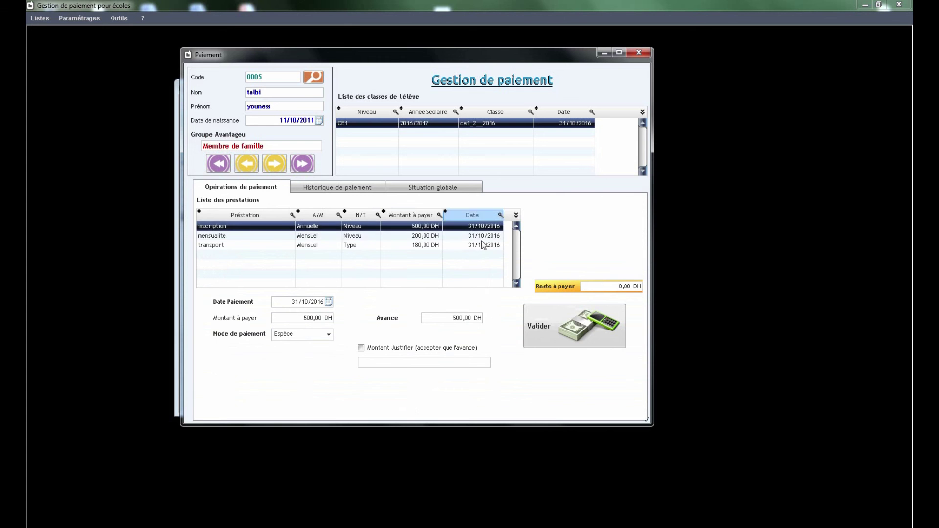
left_click(427, 188)
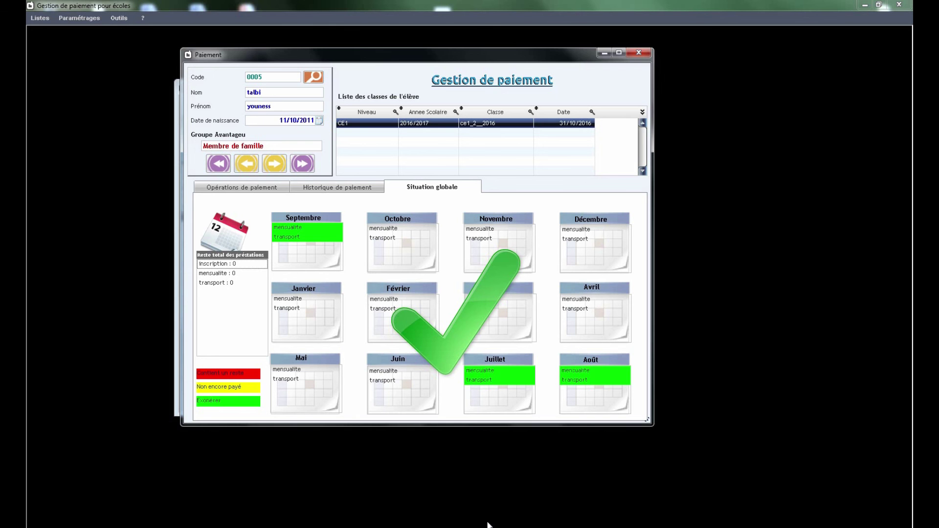
Step: Return to the student list, open payments for the fourth listed student, and go back to the student in class cp__2016
left_click(638, 52)
left_click(359, 208)
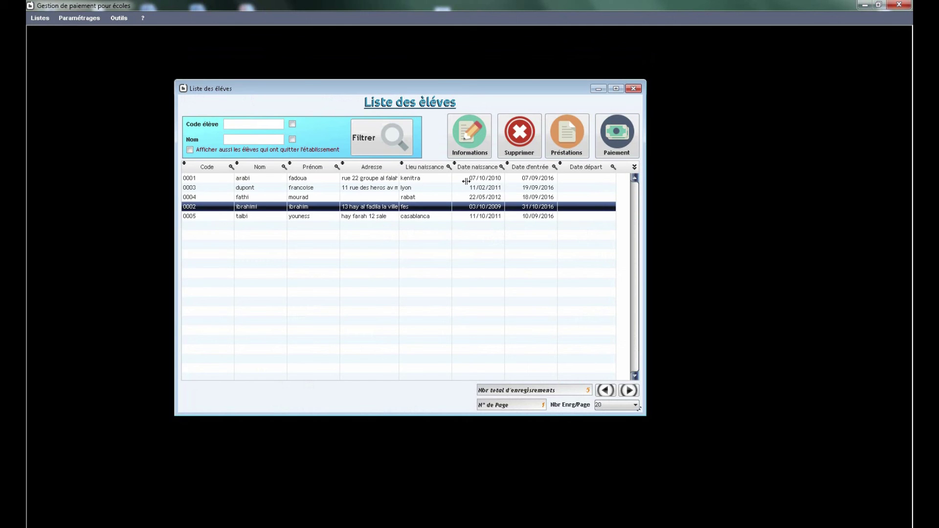
left_click(616, 139)
left_click(262, 190)
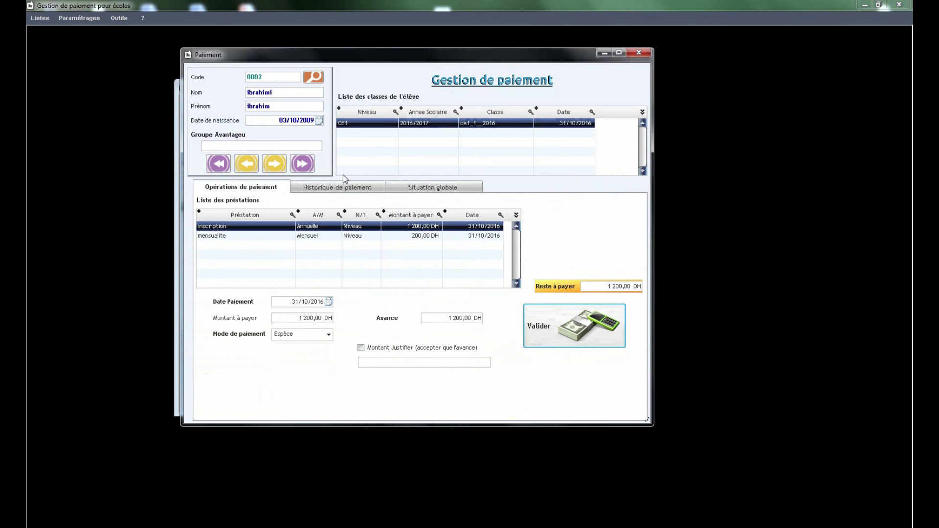
left_click(242, 167)
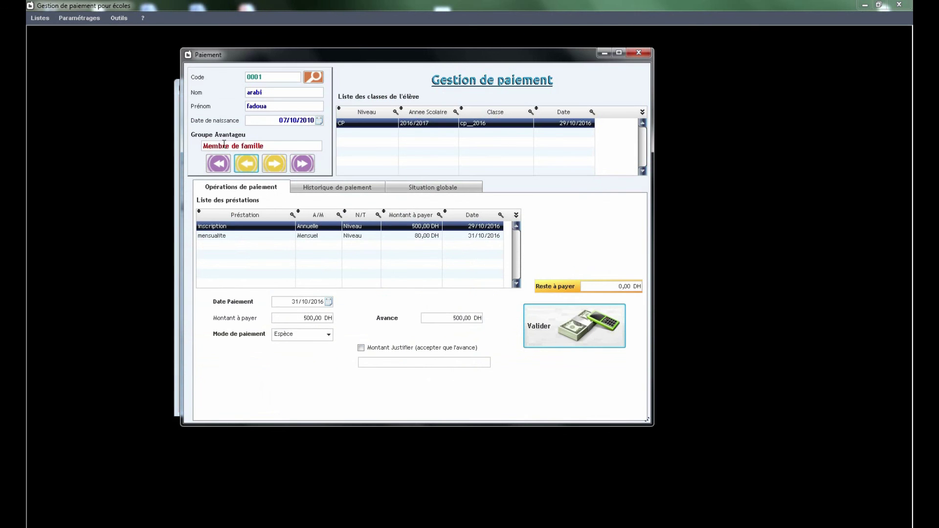
Step: Select the inscription service, set its advance to 300 DH, and enable the justified amount option to accept only the advance
left_click(322, 237)
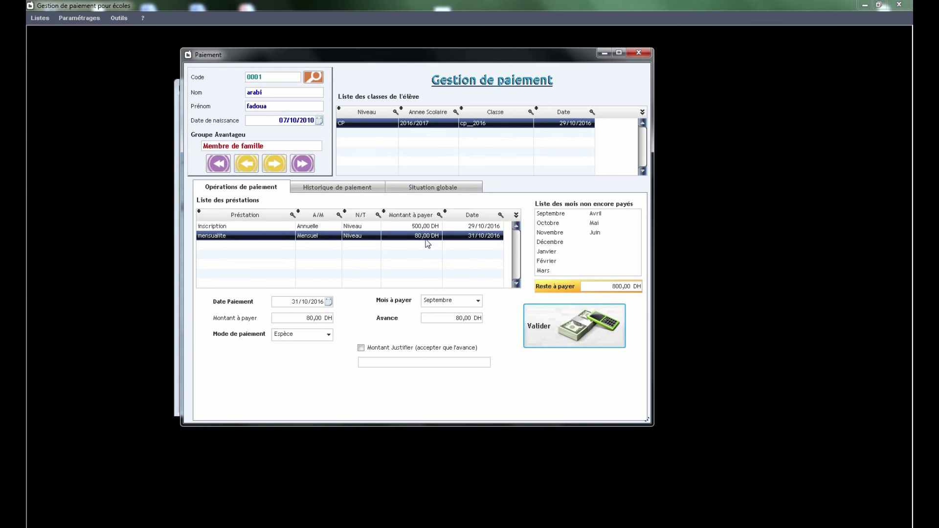
left_click(416, 227)
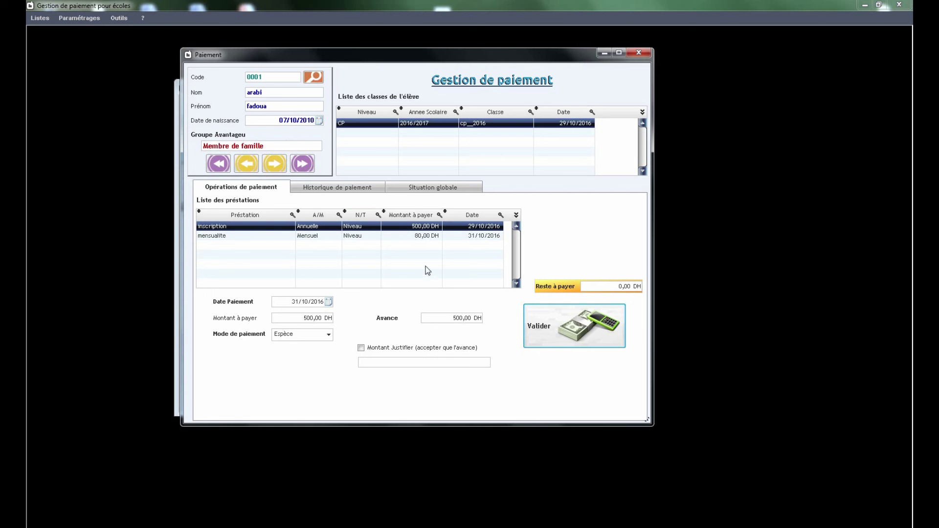
left_click(461, 319)
type("300")
left_click(374, 349)
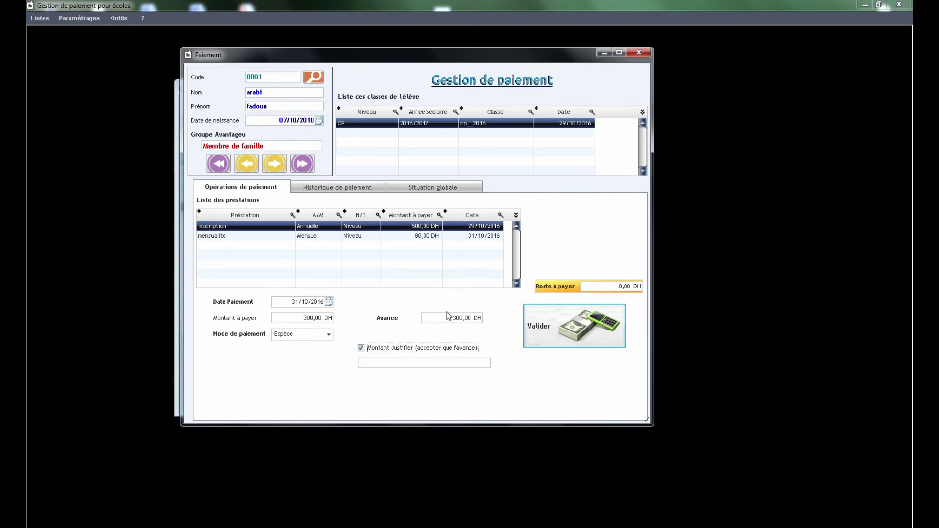
Step: Enter the justification "faveur suite a la demande du directeur" and submit the inscription payment
left_click(430, 365)
type("favo")
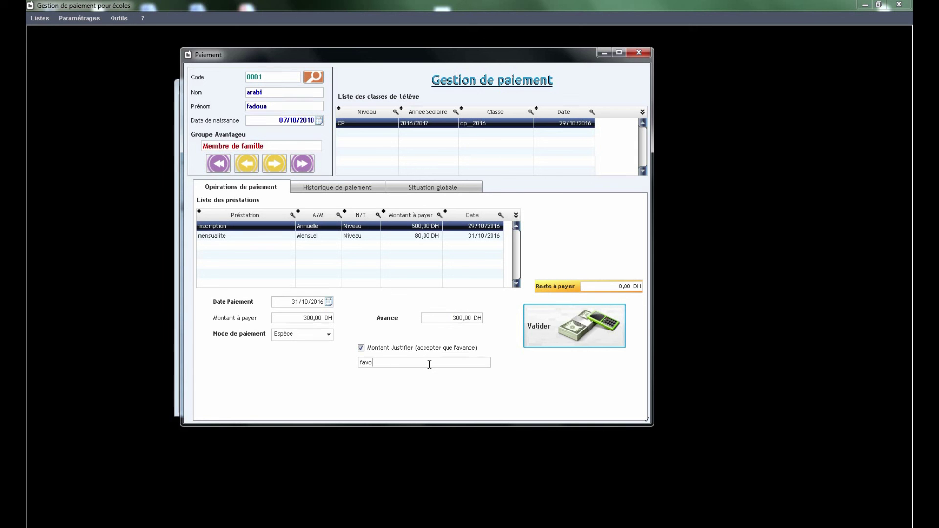
key("BackSpace")
type("eur")
type(" c")
type("as")
type(" exc")
type("ep")
key("BackSpace")
key("BackSpace")
key("BackSpace")
key("BackSpace")
key("BackSpace")
key("BackSpace")
key("BackSpace")
key("BackSpace")
key("BackSpace")
type("suite")
type("a la demande du directeur")
left_click(553, 327)
Step: Record and confirm a justified 50 DH cash payment for the mensualite service for Septembre
left_click(259, 186)
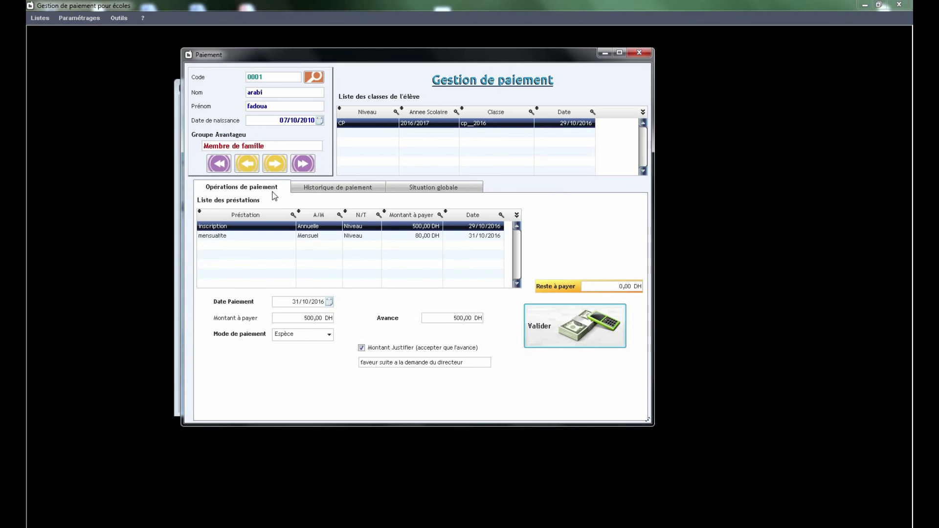
left_click(332, 237)
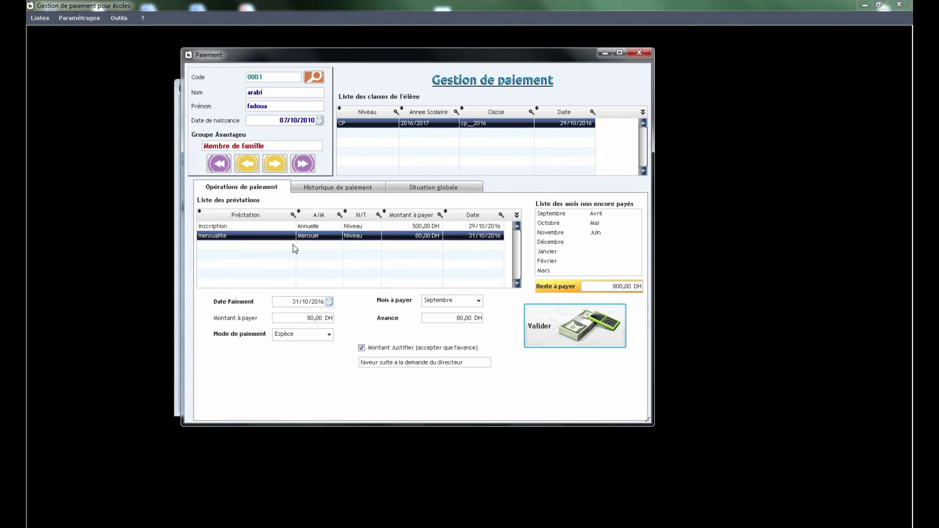
left_click(447, 318)
type("50")
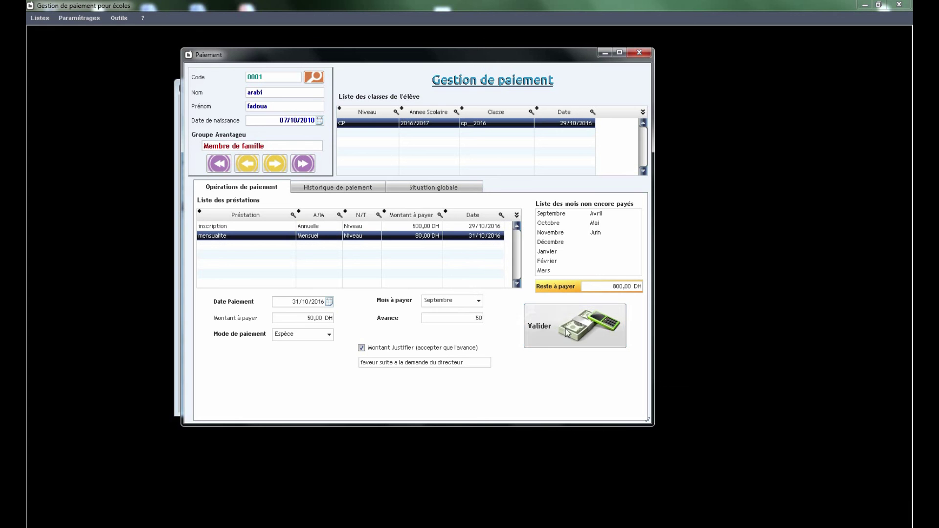
left_click(592, 326)
left_click(444, 290)
Step: Select the inscription and Septembre mensualite payments in the payment history and preview their combined receipt
left_click(332, 187)
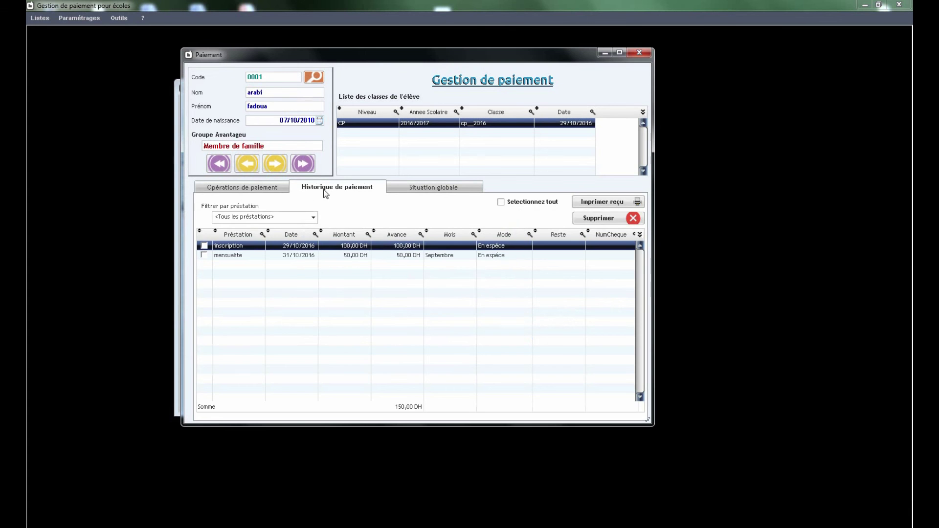
left_click(294, 255)
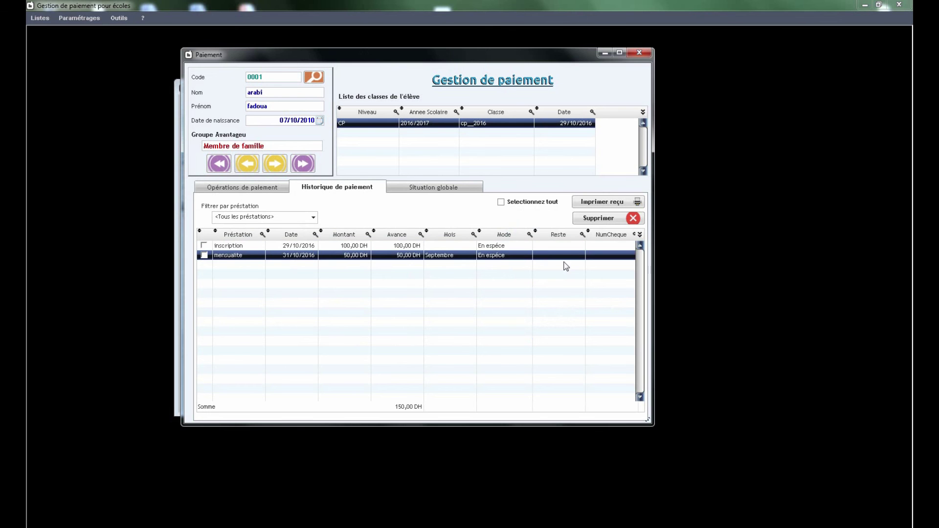
left_click(204, 246)
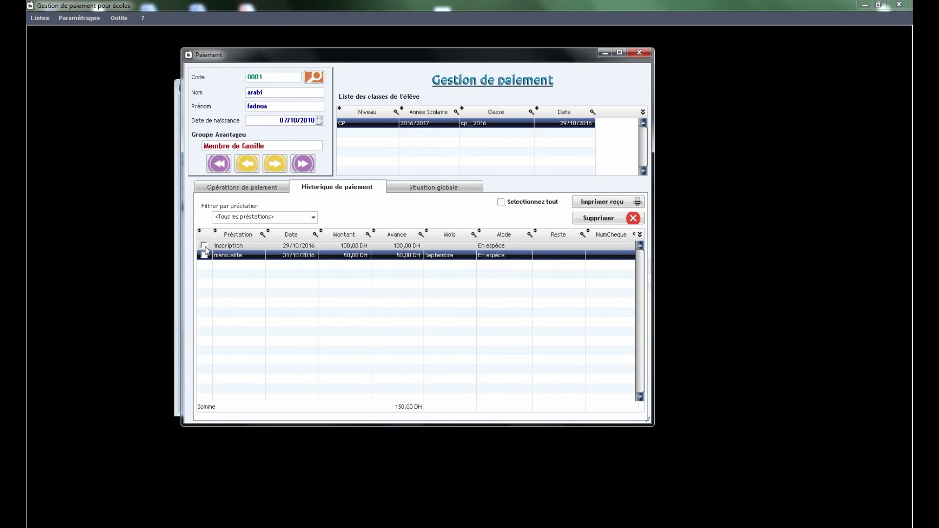
left_click(204, 255)
left_click(592, 205)
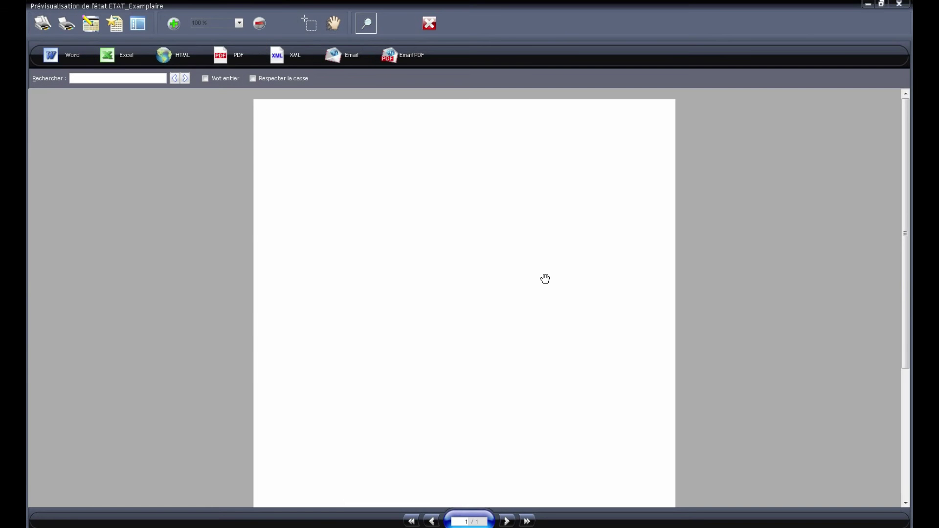
scroll(545, 278, "down", 3)
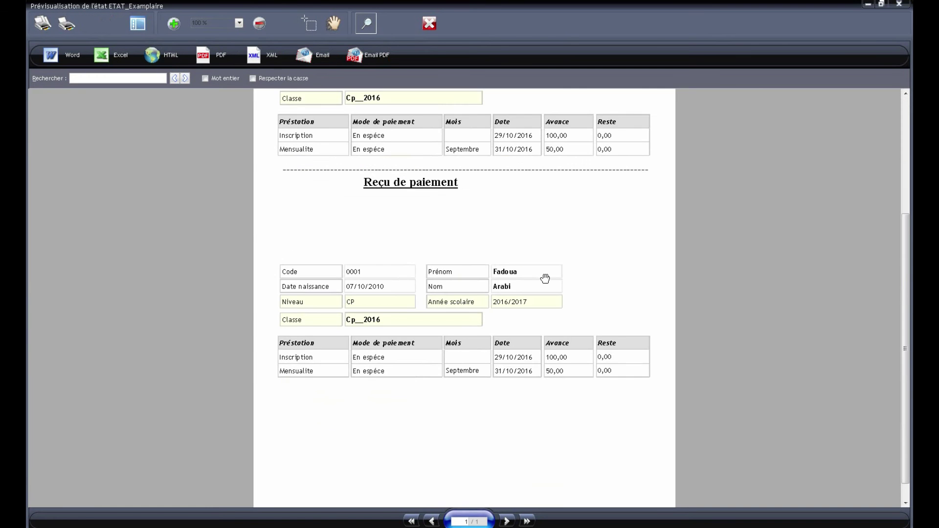